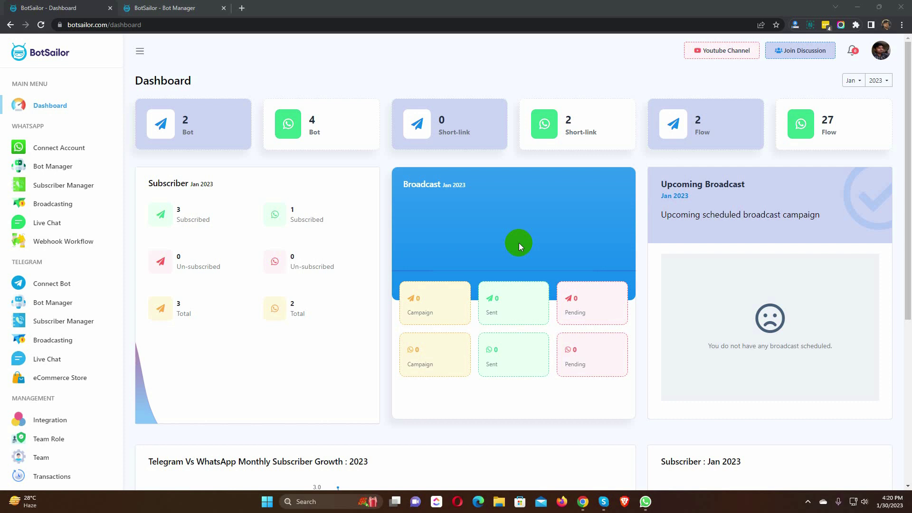
# Step: Review the Shopify profile fields under E-commerce integrations without saving, then go to WhatsApp Bot Manager
pyautogui.scroll(-4, 42, 260)
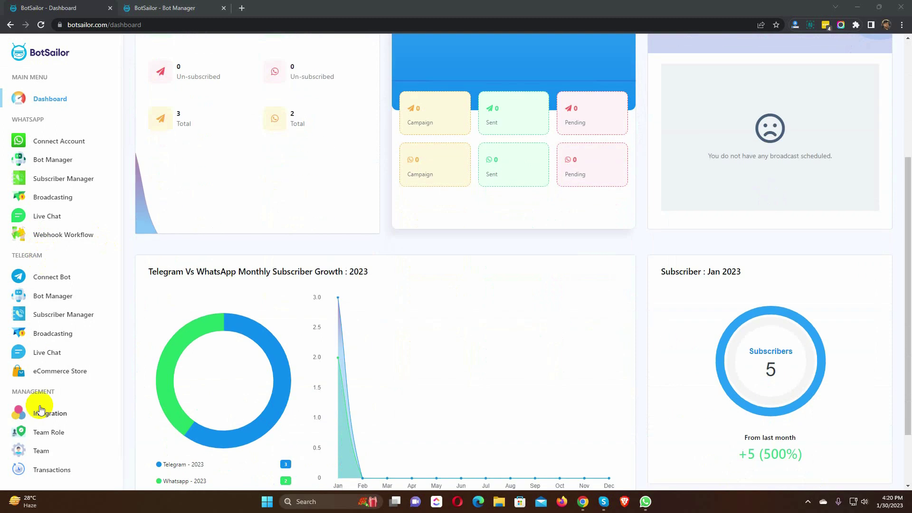
pyautogui.click(50, 418)
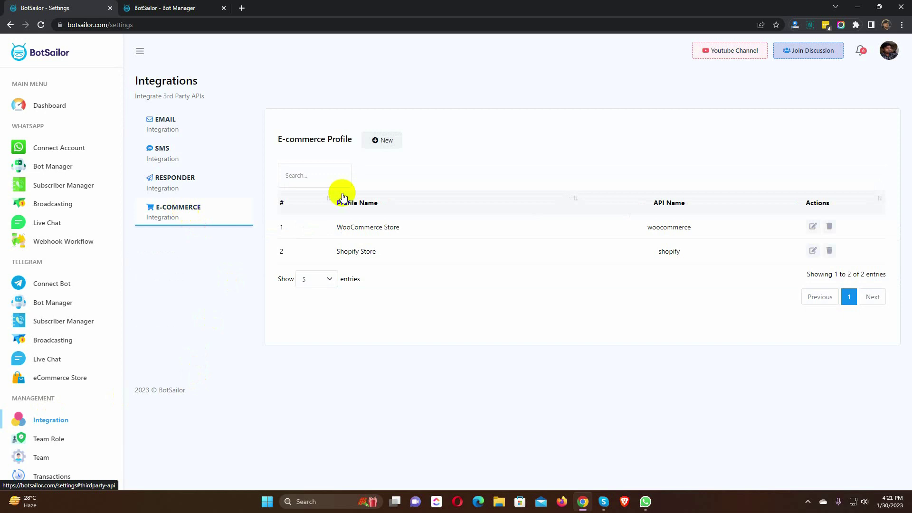
pyautogui.click(385, 141)
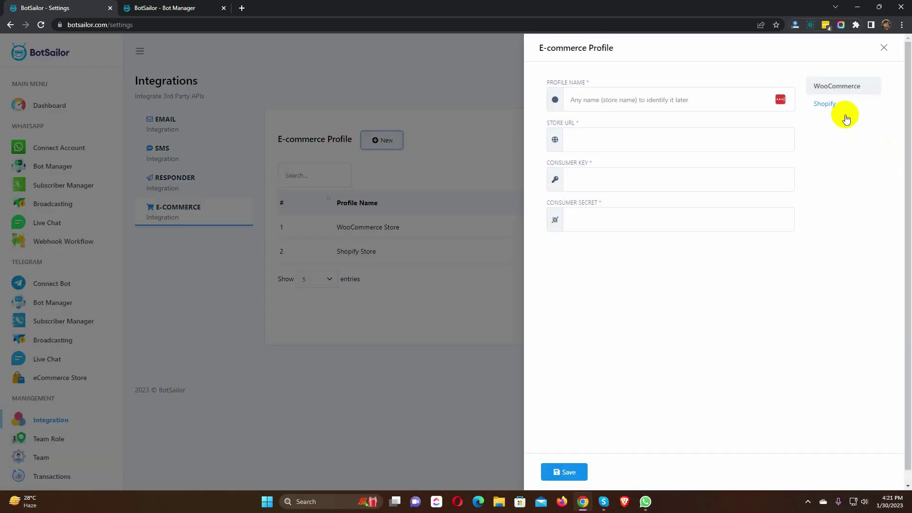
pyautogui.click(825, 106)
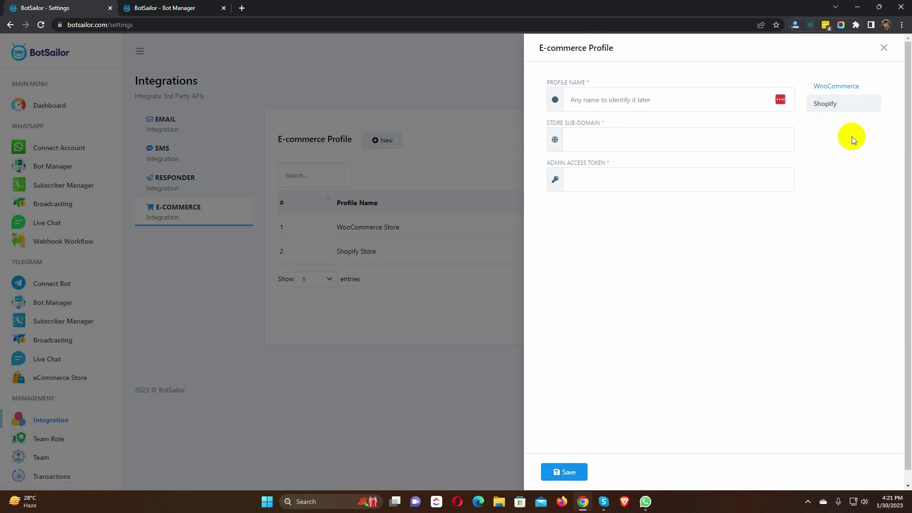
pyautogui.click(883, 48)
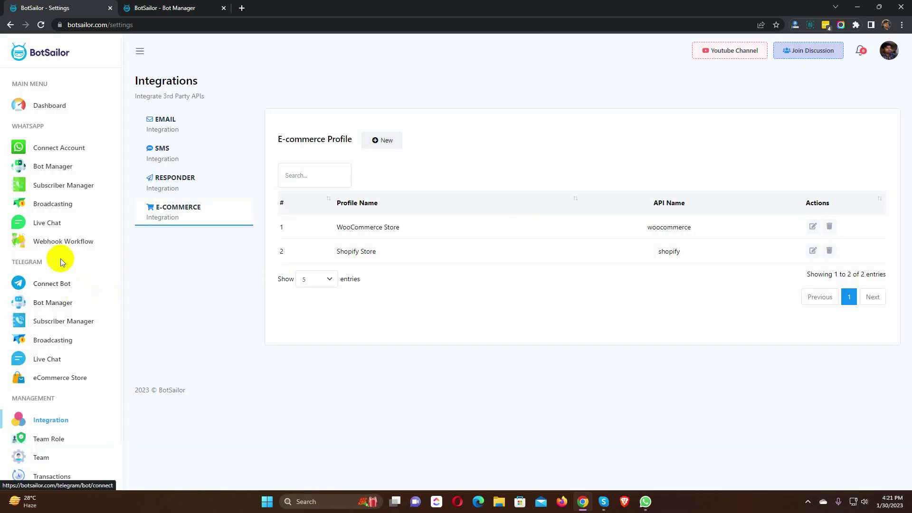
pyautogui.click(55, 169)
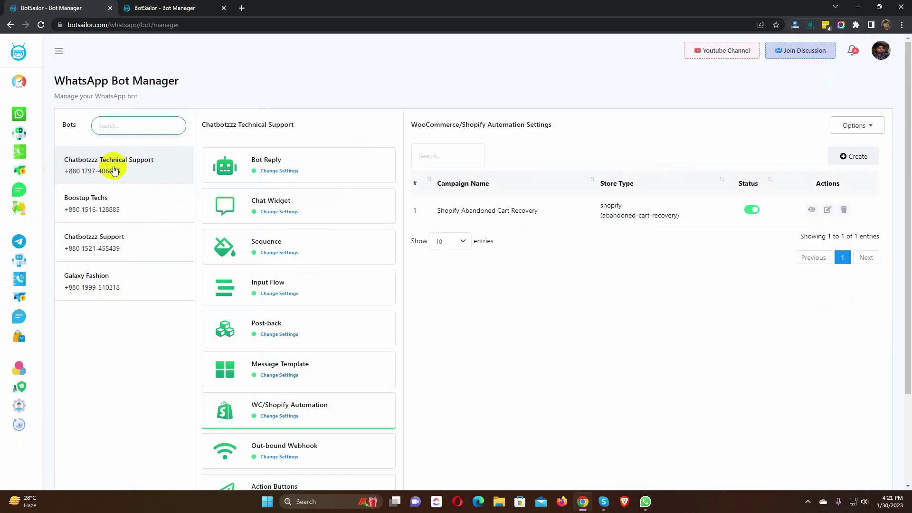
# Step: Show the Chatbotzzz Technical Support bot's message templates, previewing and closing the new template form
pyautogui.click(114, 169)
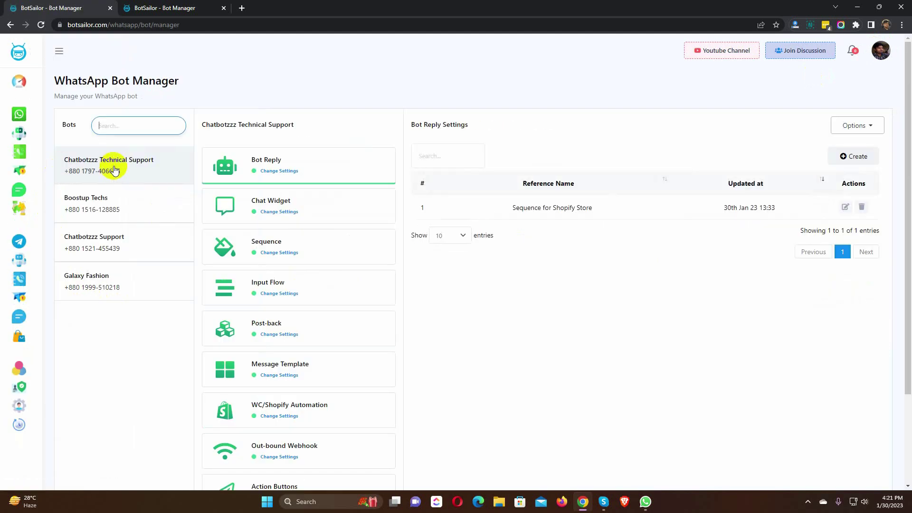
pyautogui.click(279, 372)
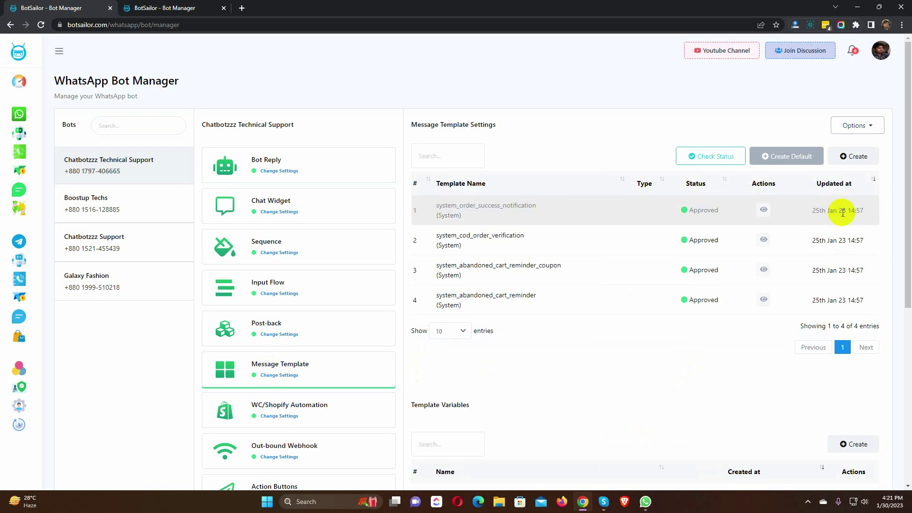
pyautogui.click(858, 157)
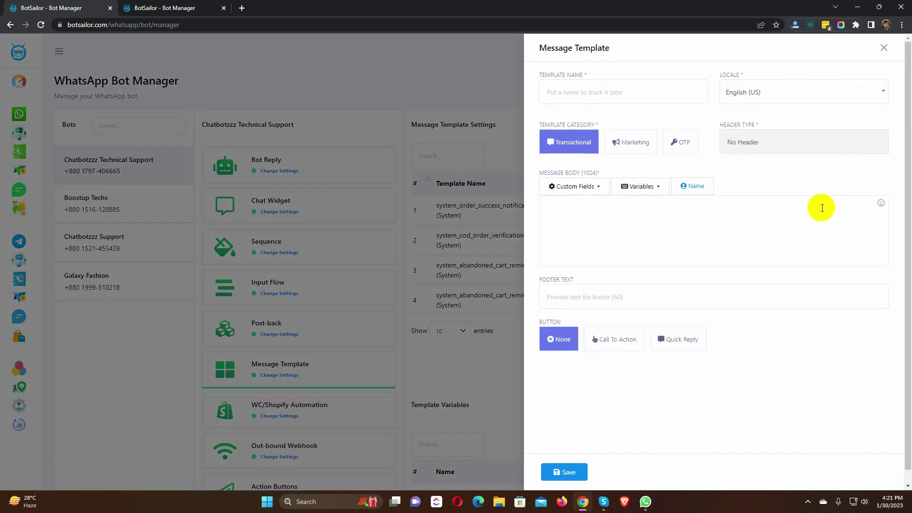
pyautogui.click(884, 48)
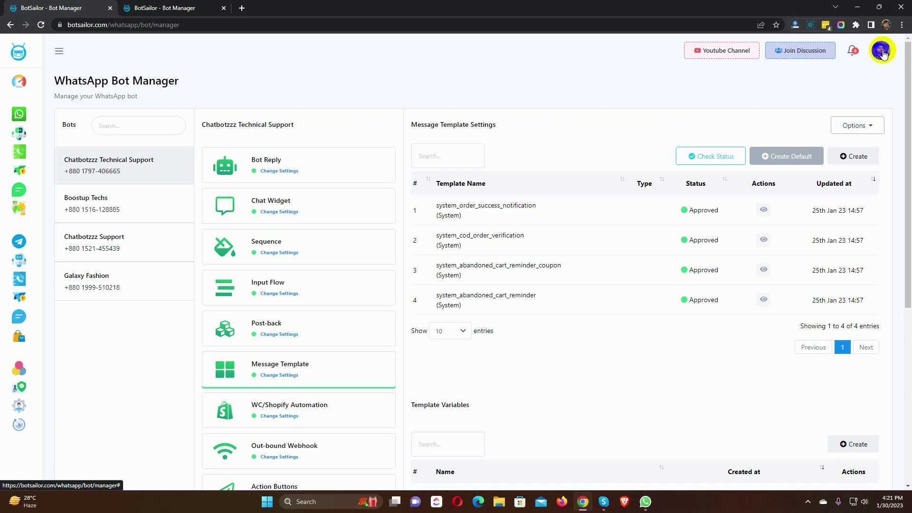
# Step: Browse the bot's list of seven template variables
pyautogui.click(791, 159)
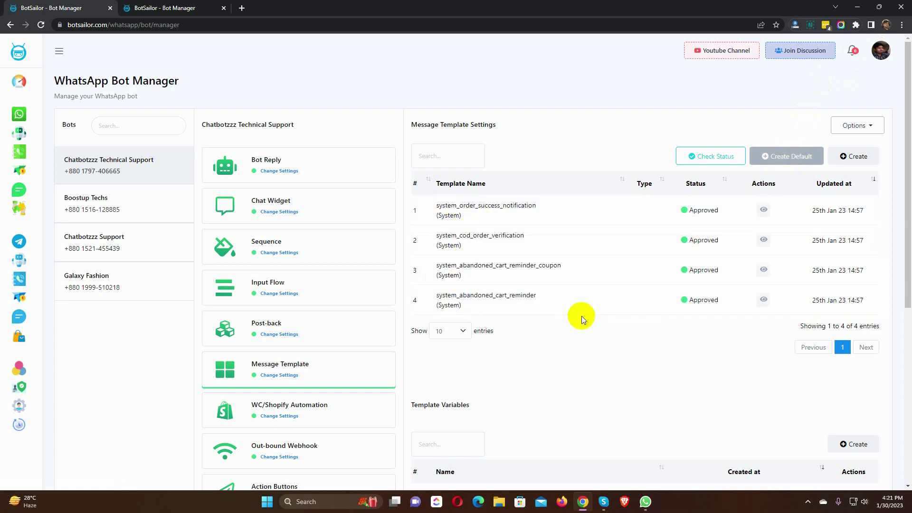
pyautogui.scroll(-4, 581, 316)
pyautogui.scroll(-2, 581, 317)
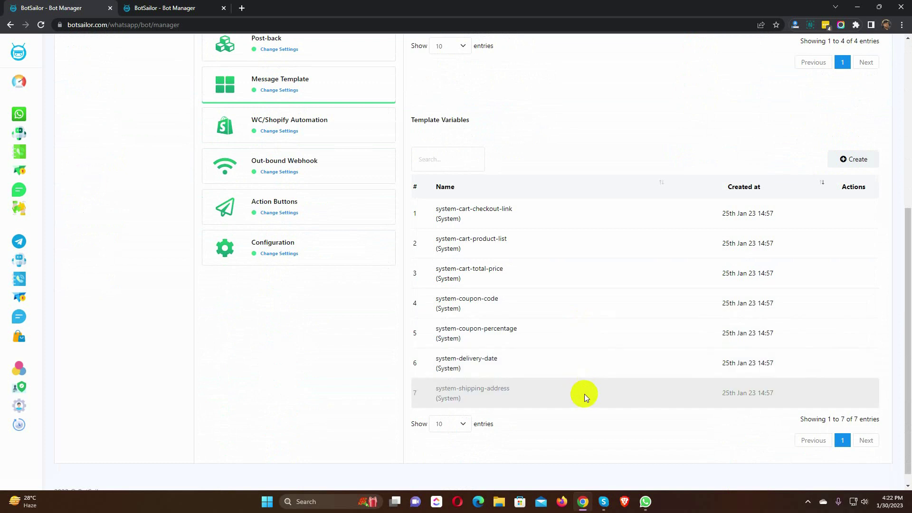
pyautogui.scroll(6, 585, 394)
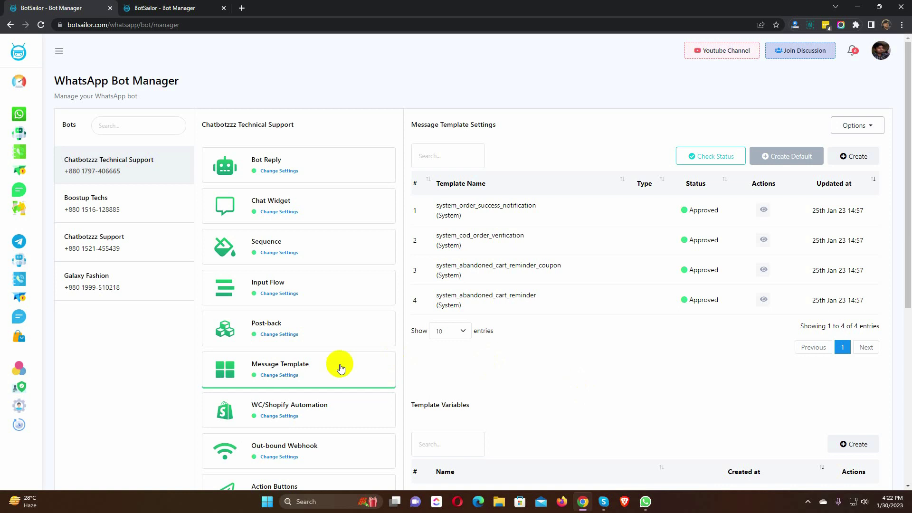
# Step: Create a new WC/Shopify automation campaign named 'Shopify COD order verification'
pyautogui.click(274, 412)
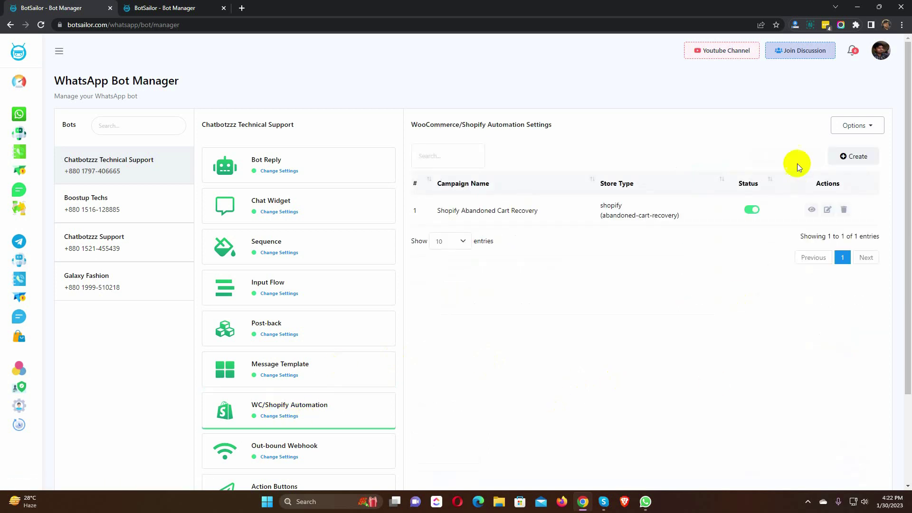
pyautogui.click(858, 157)
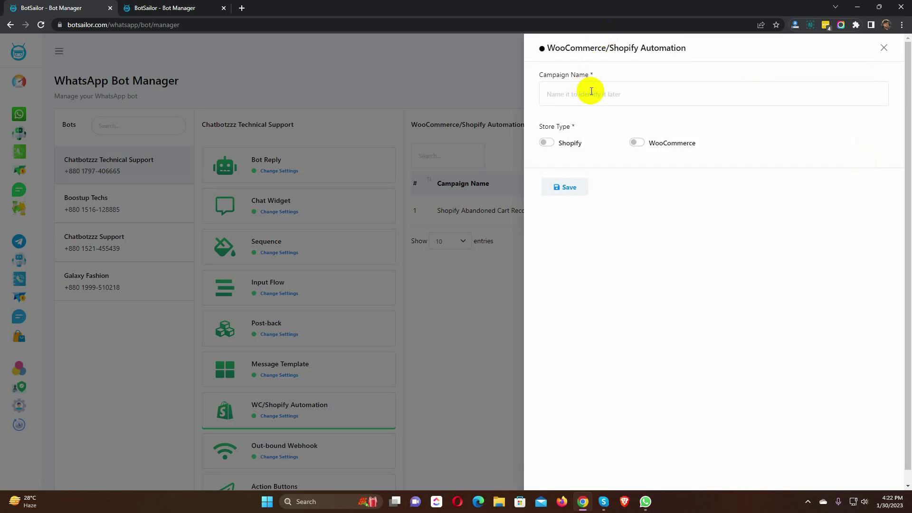
pyautogui.click(556, 94)
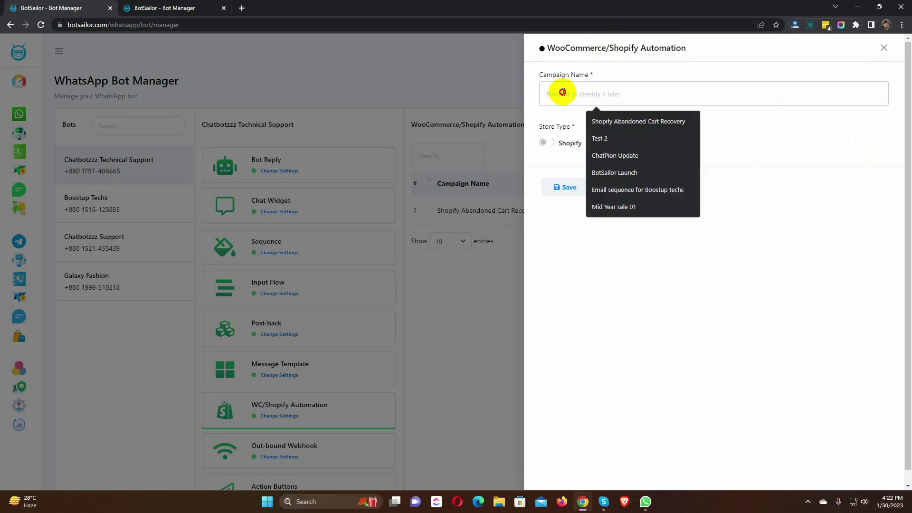
pyautogui.write('Shopify COD order verification')
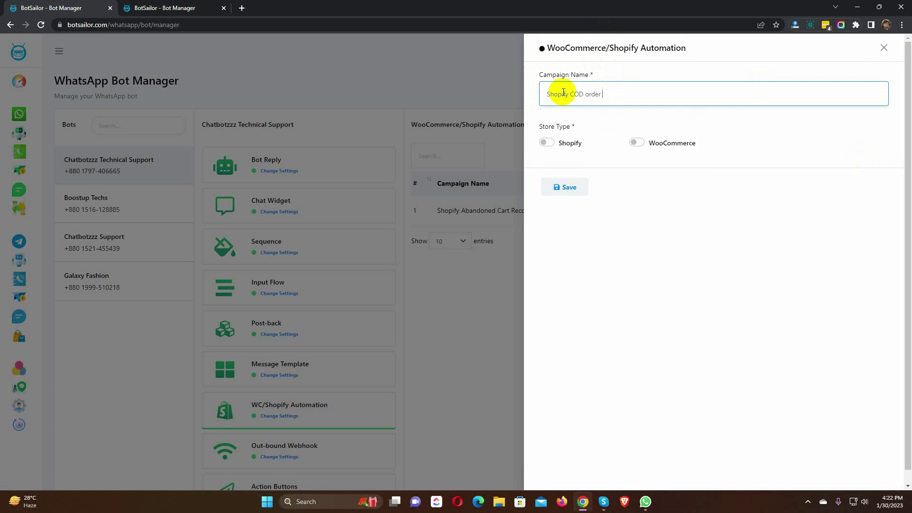
pyautogui.click(542, 131)
pyautogui.moveTo(542, 130); pyautogui.dragTo(591, 126)
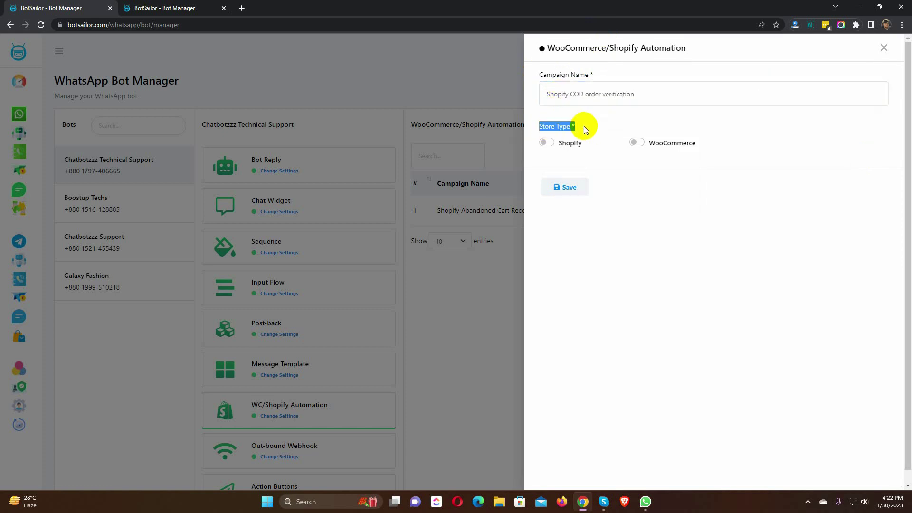
# Step: Set the campaign's store type to Shopify and its store API to Shopify Store
pyautogui.click(547, 143)
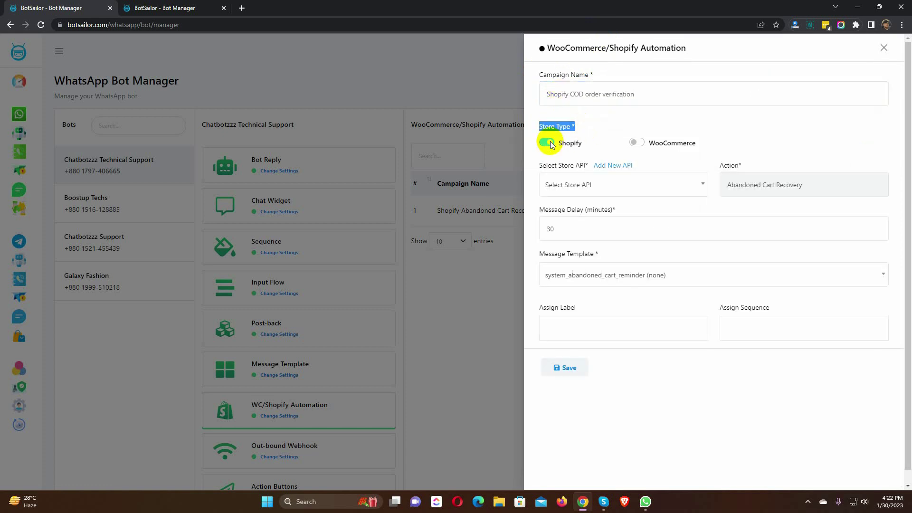
pyautogui.click(597, 141)
pyautogui.moveTo(540, 166); pyautogui.dragTo(589, 169)
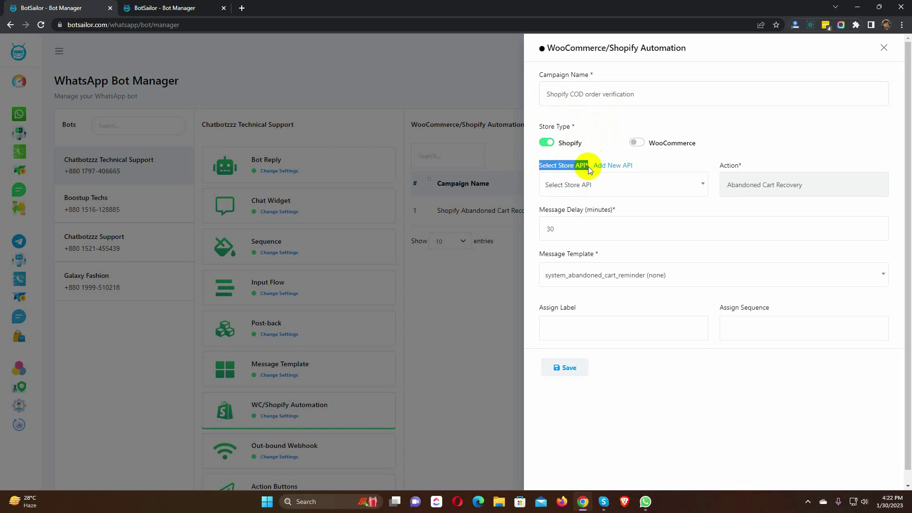
pyautogui.click(624, 188)
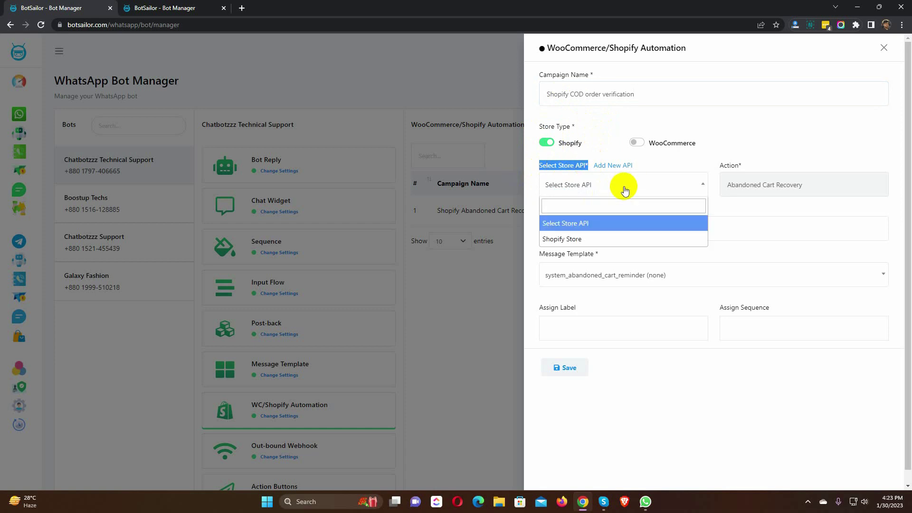
pyautogui.click(612, 239)
pyautogui.moveTo(715, 166); pyautogui.dragTo(855, 152)
pyautogui.click(813, 184)
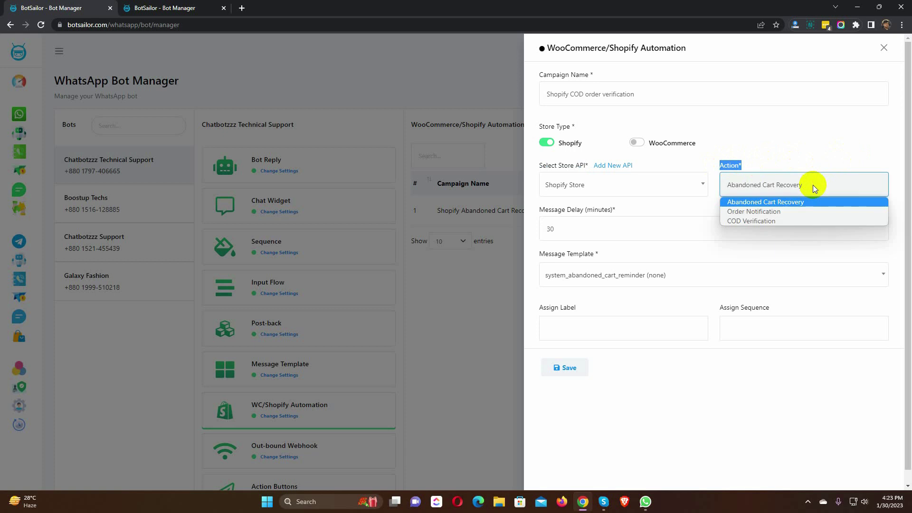
# Step: Set the campaign action to COD Verification with a 15-minute message delay
pyautogui.click(765, 221)
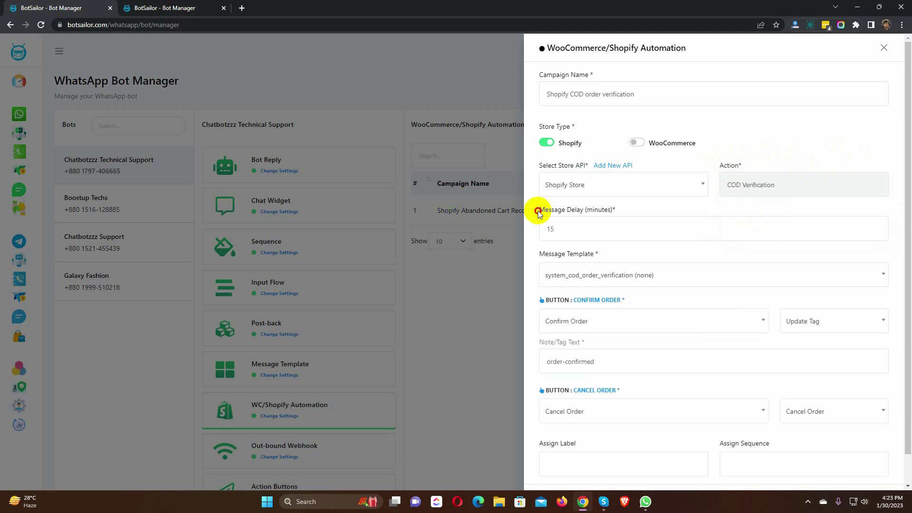
pyautogui.moveTo(540, 214); pyautogui.dragTo(617, 210)
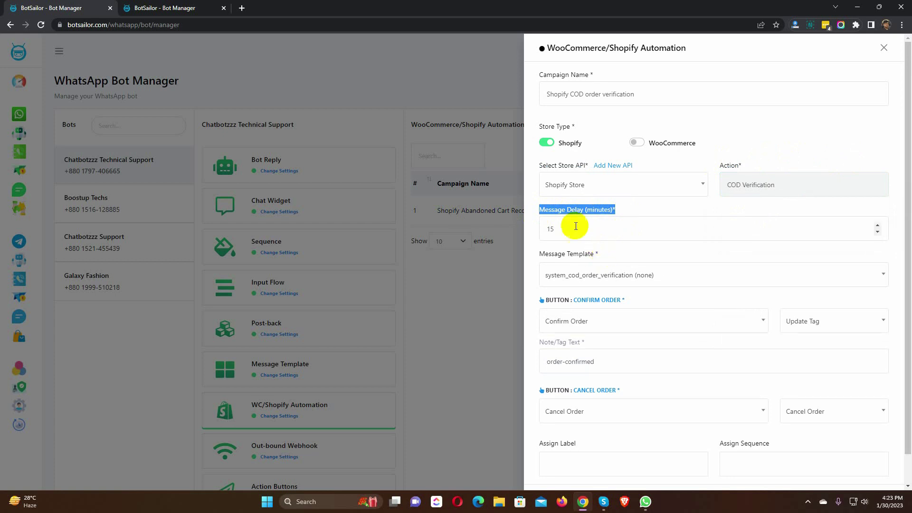
pyautogui.moveTo(574, 229); pyautogui.dragTo(602, 256)
pyautogui.click(617, 250)
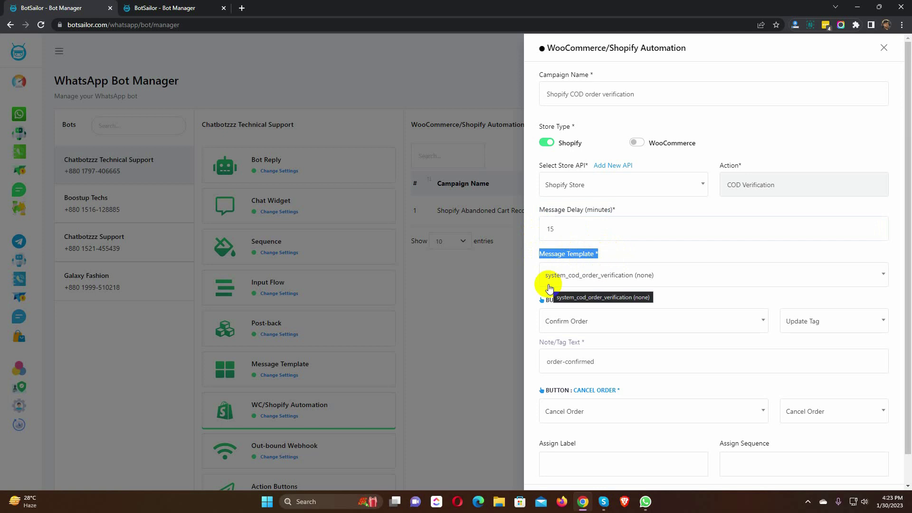
# Step: Use the system_cod_order_verification template and give the confirm button the Confirm Order post-back
pyautogui.click(676, 281)
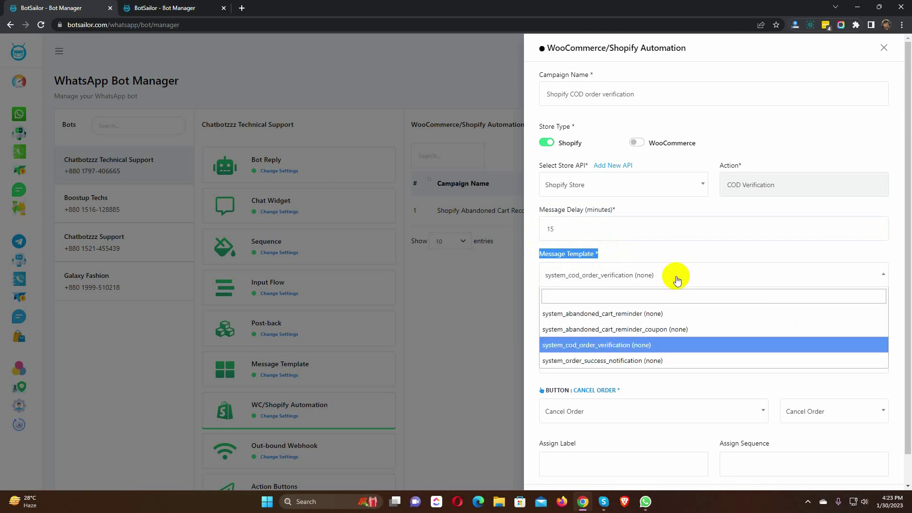
pyautogui.click(663, 345)
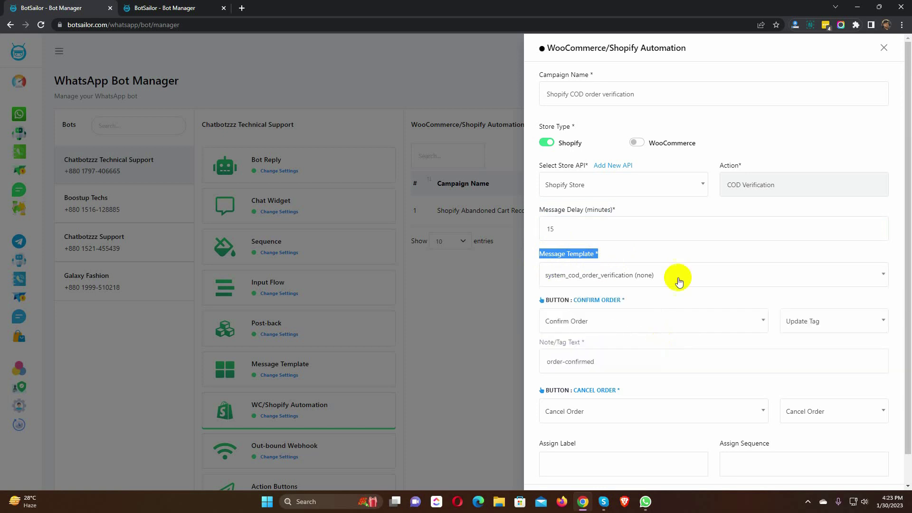
pyautogui.click(680, 253)
pyautogui.scroll(-1, 644, 298)
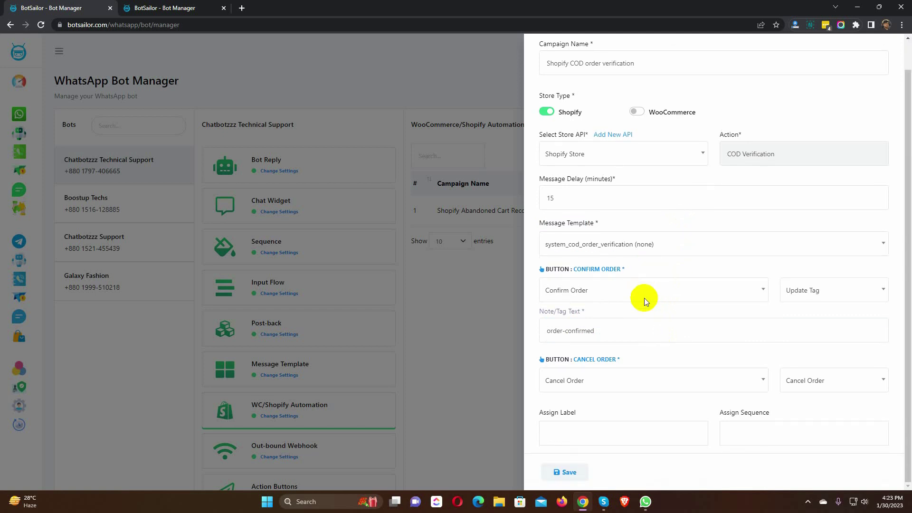
pyautogui.moveTo(531, 267); pyautogui.dragTo(637, 269)
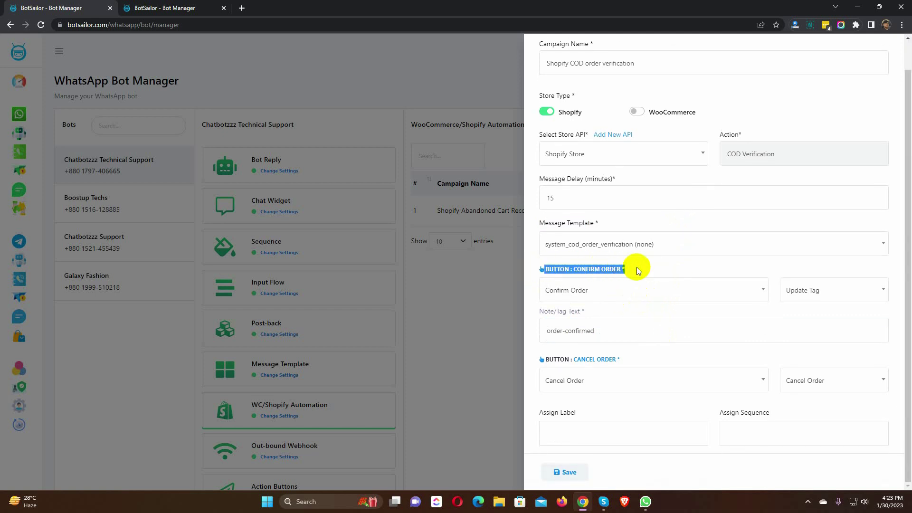
pyautogui.moveTo(535, 362); pyautogui.dragTo(656, 362)
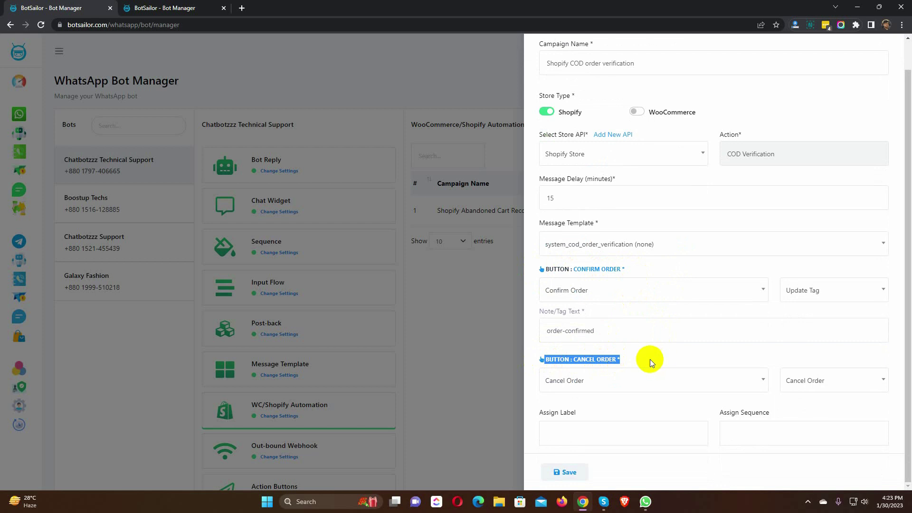
pyautogui.click(650, 359)
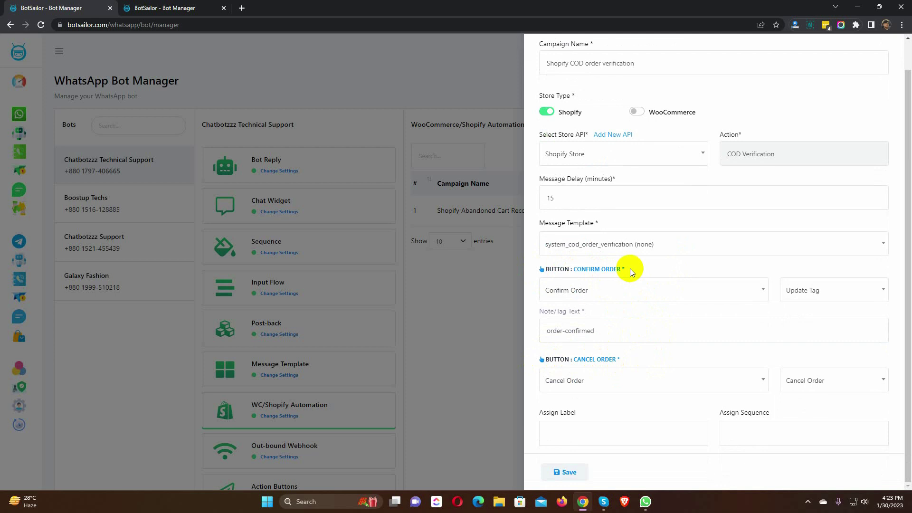
pyautogui.click(627, 293)
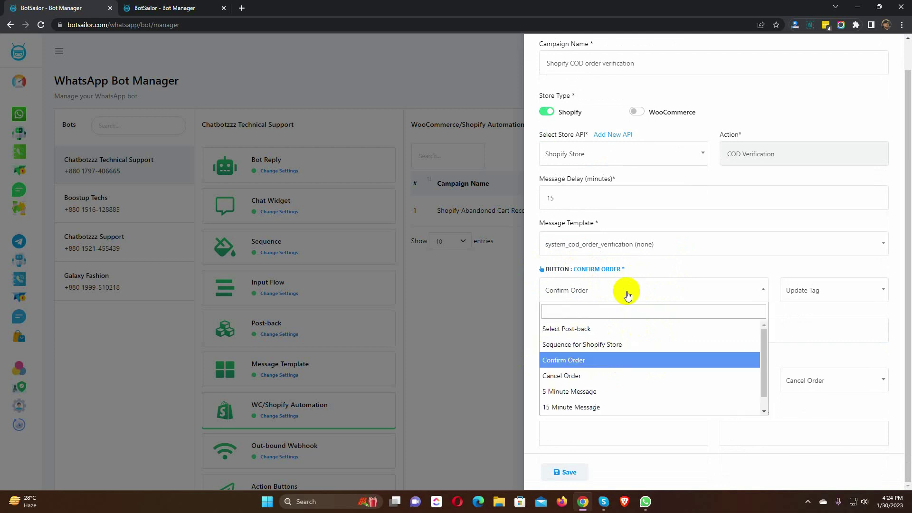
pyautogui.click(604, 361)
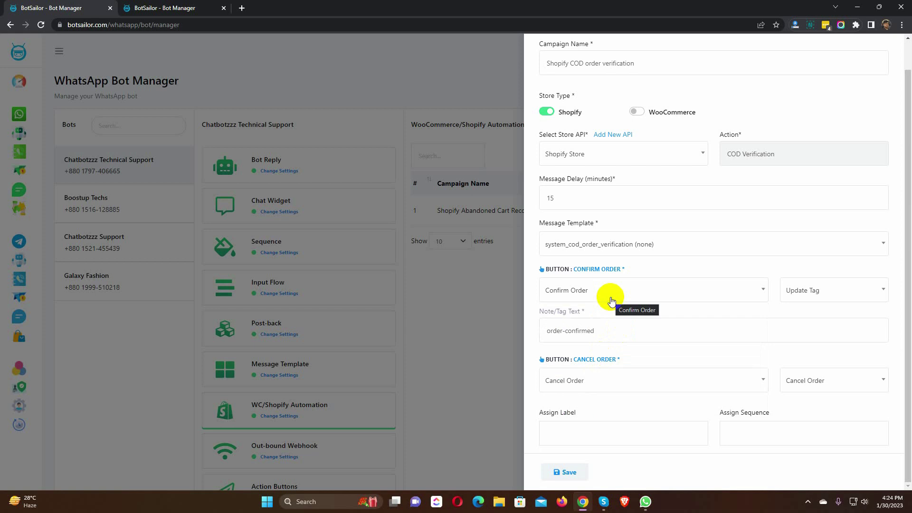
# Step: In the other bot manager tab, reset the bot's action buttons to their defaults
pyautogui.click(159, 8)
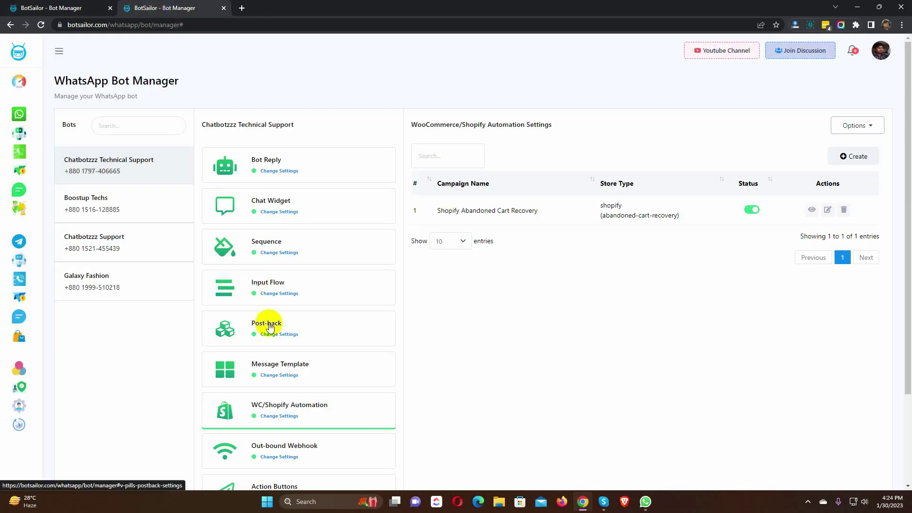
pyautogui.scroll(-3, 266, 321)
pyautogui.click(285, 377)
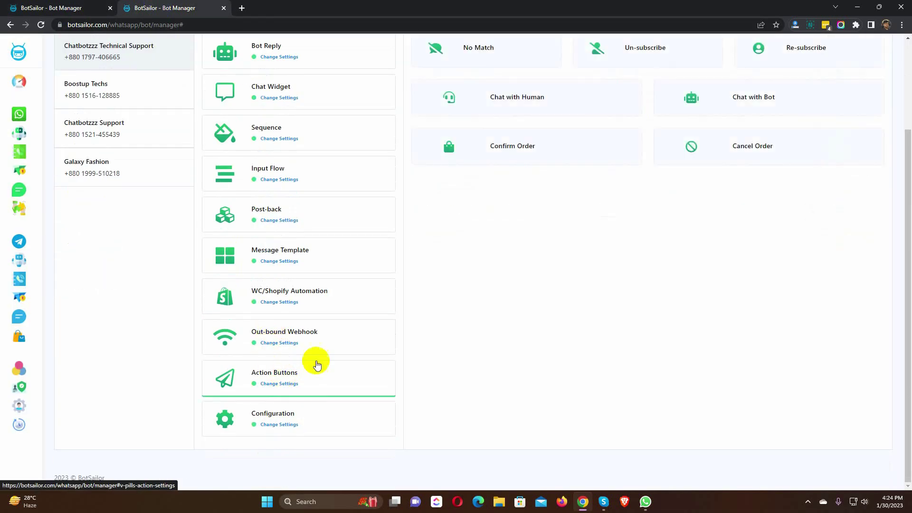
pyautogui.scroll(3, 589, 290)
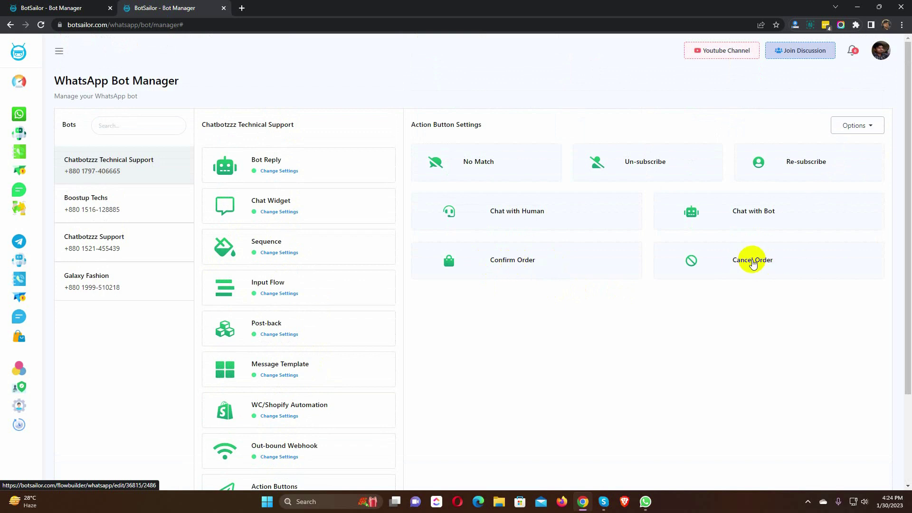
pyautogui.click(871, 127)
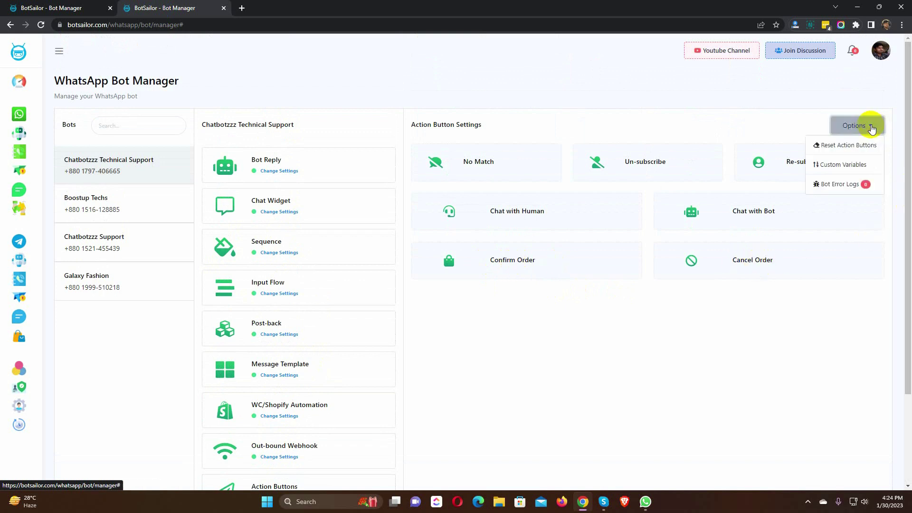
pyautogui.click(848, 145)
pyautogui.click(431, 318)
pyautogui.click(458, 316)
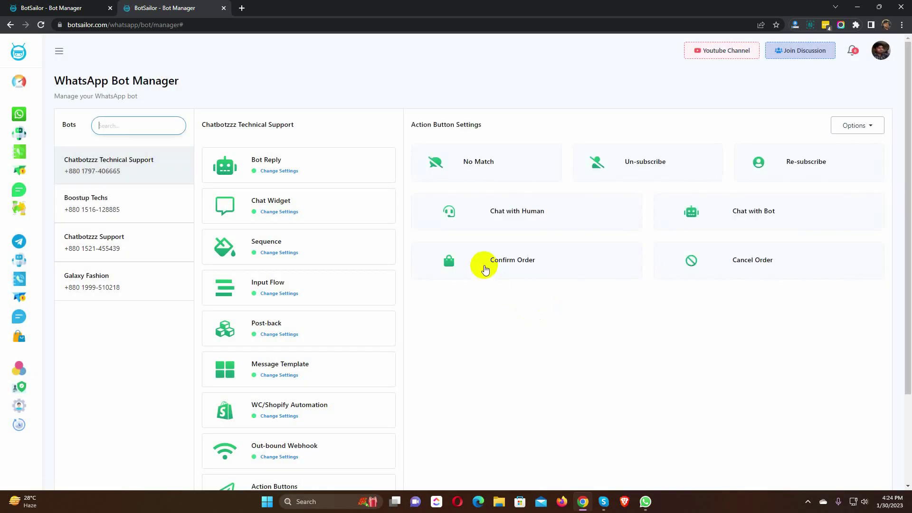
# Step: Review the Confirm Order reply flow, then leave the flow builder without saving
pyautogui.click(519, 261)
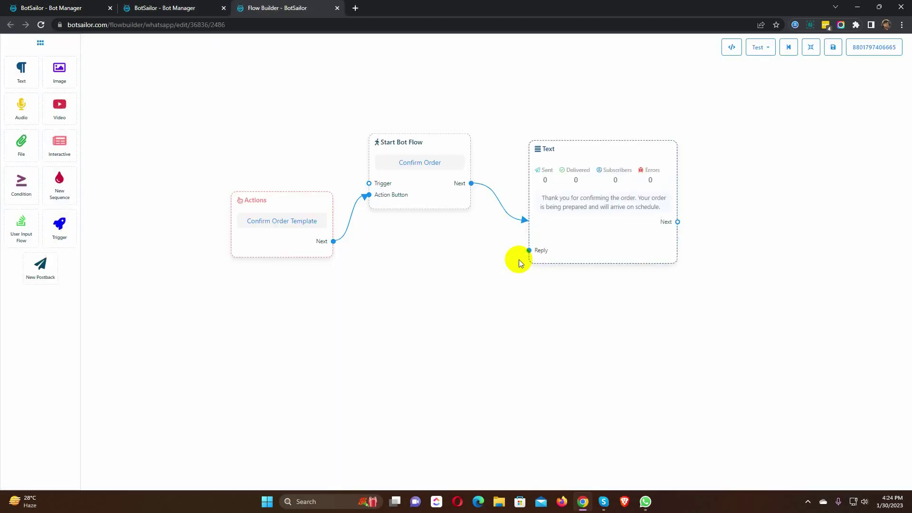
pyautogui.click(336, 8)
pyautogui.click(502, 78)
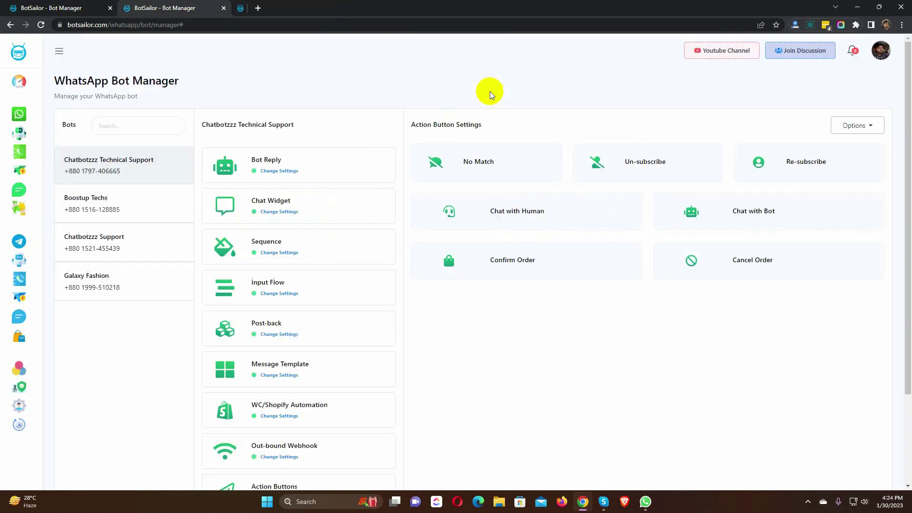
# Step: Make the confirm button's action Update Tag with the tag 'Order Confirmed'
pyautogui.click(70, 8)
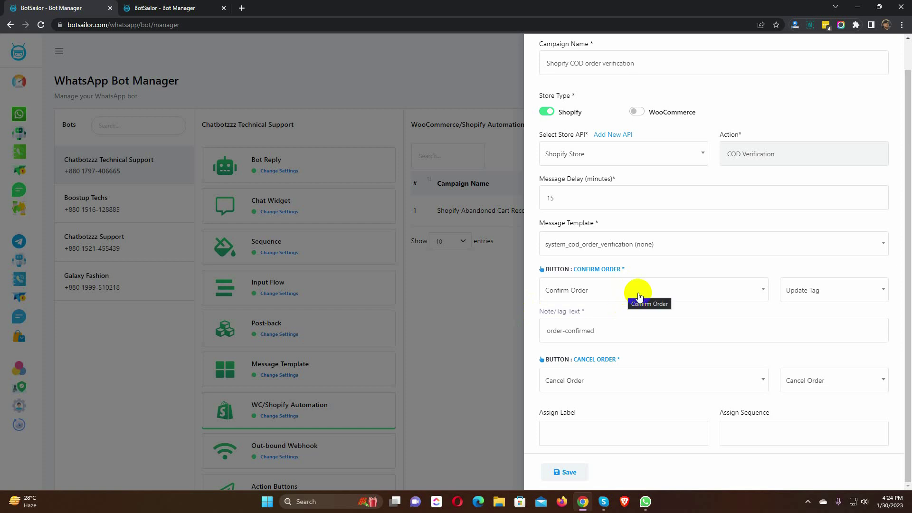
pyautogui.click(844, 293)
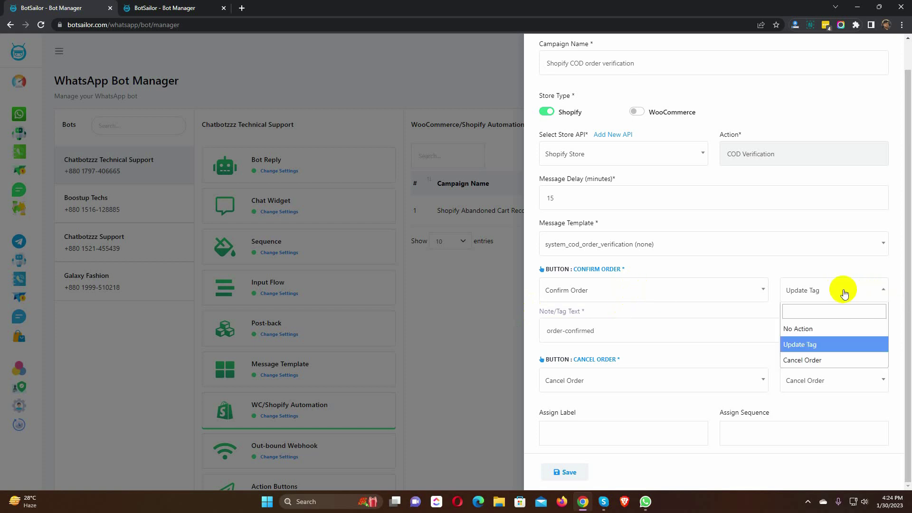
pyautogui.click(825, 345)
pyautogui.moveTo(537, 315)
pyautogui.mouseDown()
pyautogui.moveTo(584, 314)
pyautogui.moveTo(607, 328)
pyautogui.moveTo(539, 328)
pyautogui.mouseUp()
pyautogui.write('Order Confirmed')
pyautogui.click(663, 352)
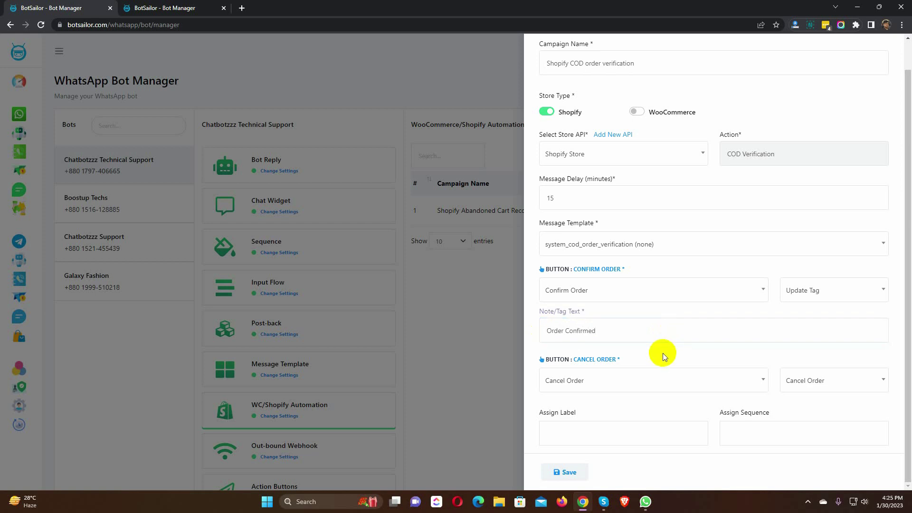
# Step: Give the cancel button the Cancel Order post-back and the Cancel Order action
pyautogui.moveTo(543, 359); pyautogui.dragTo(655, 358)
pyautogui.click(630, 384)
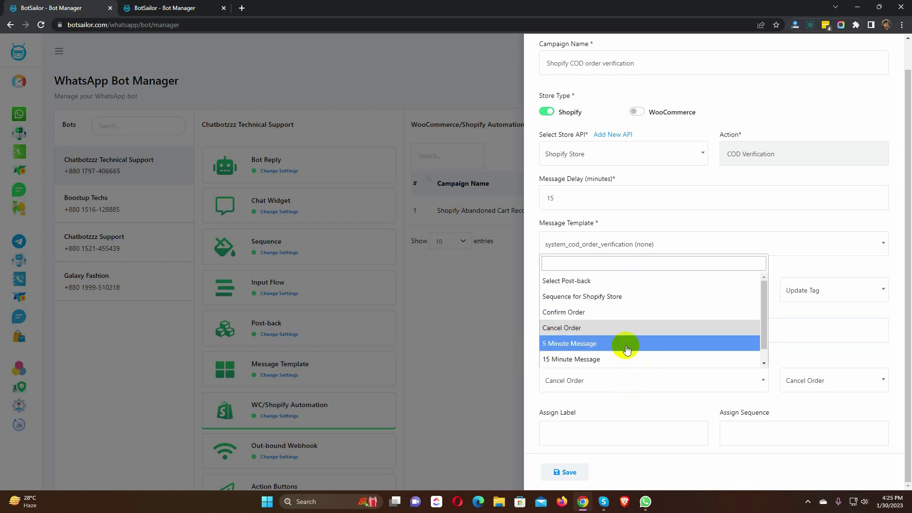
pyautogui.click(589, 327)
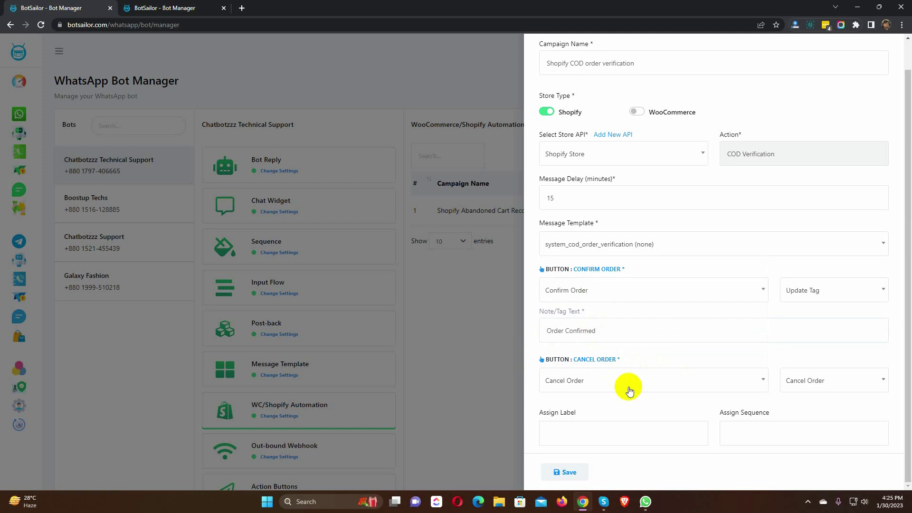
pyautogui.click(826, 384)
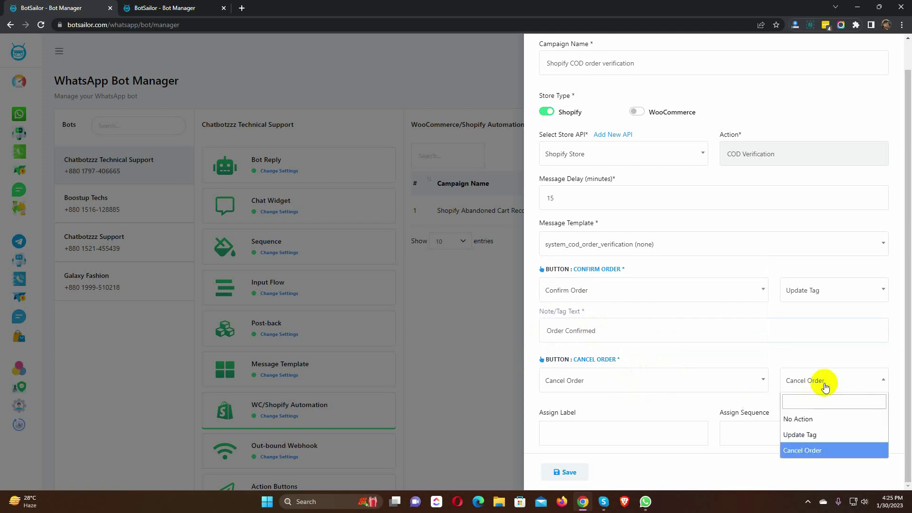
pyautogui.click(815, 452)
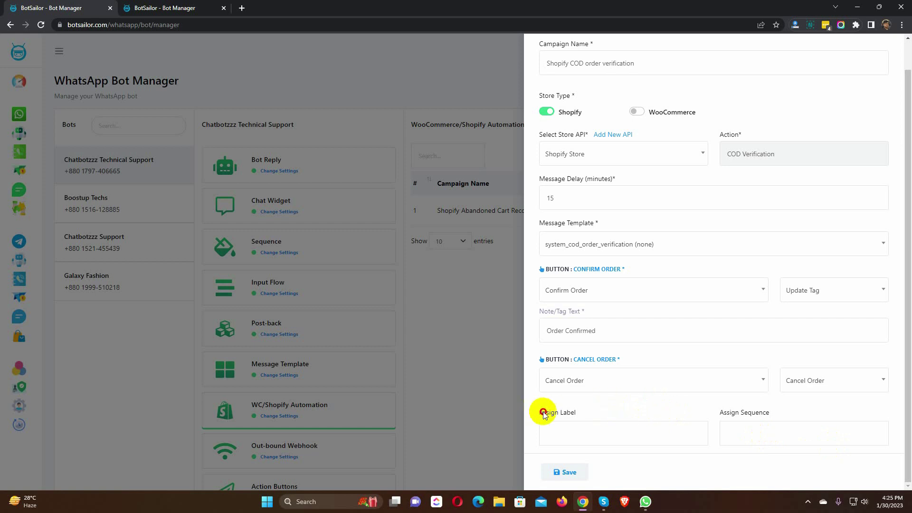
# Step: Assign label 'Cash One Delivery Verfication' and 'Shopify Store Sequence', then save the campaign
pyautogui.moveTo(573, 415); pyautogui.dragTo(629, 417)
pyautogui.moveTo(719, 413); pyautogui.dragTo(780, 414)
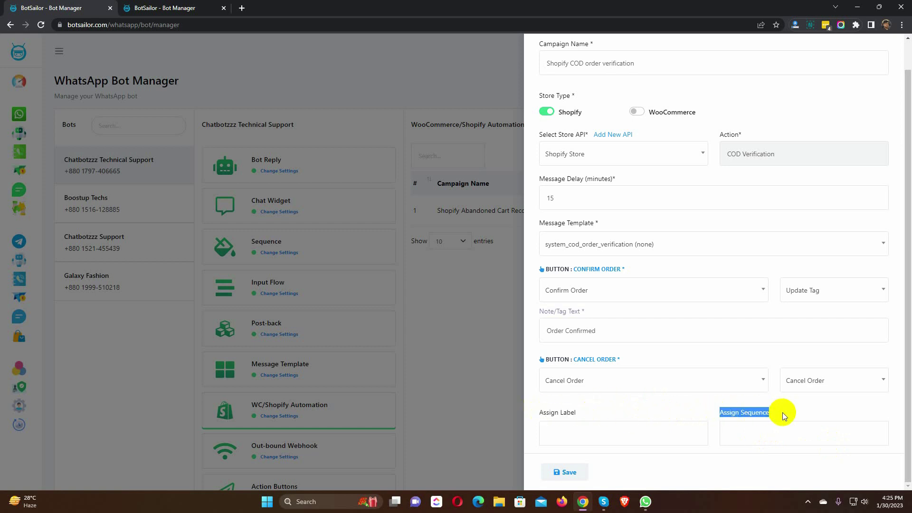
pyautogui.click(559, 413)
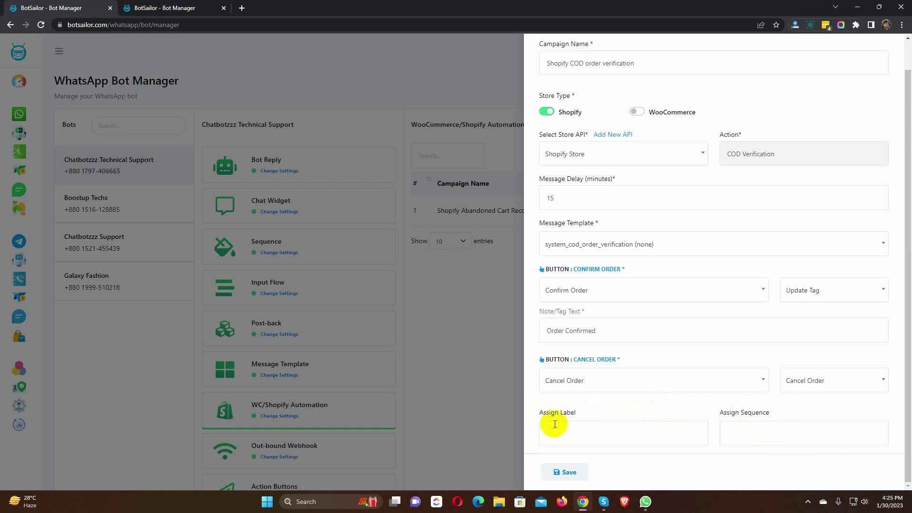
pyautogui.click(582, 433)
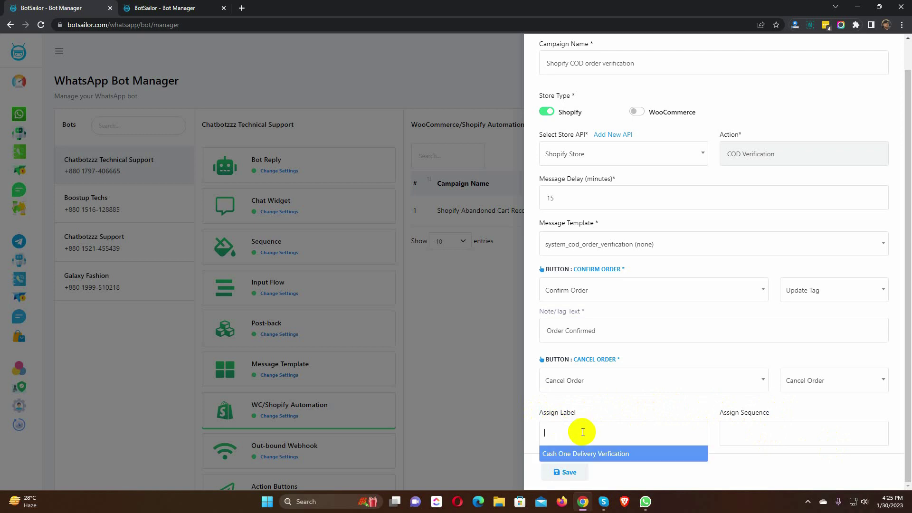
pyautogui.click(606, 455)
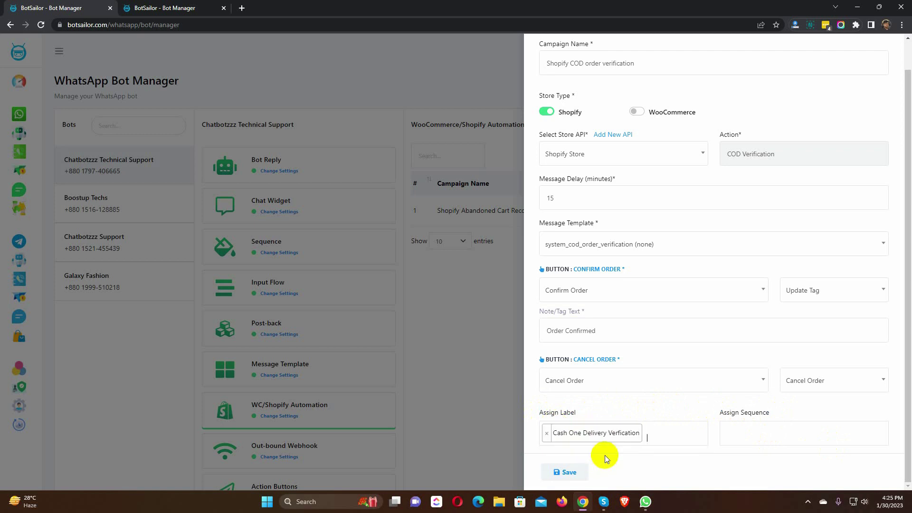
pyautogui.click(758, 423)
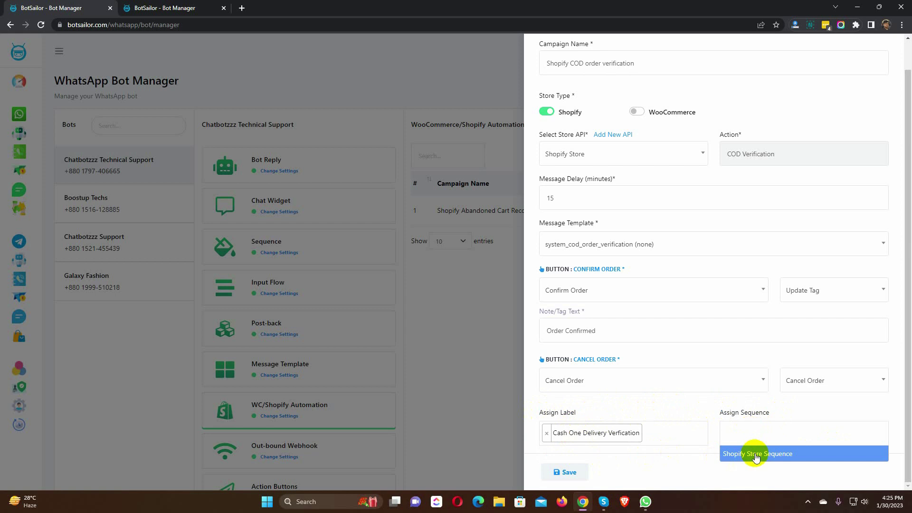
pyautogui.click(755, 453)
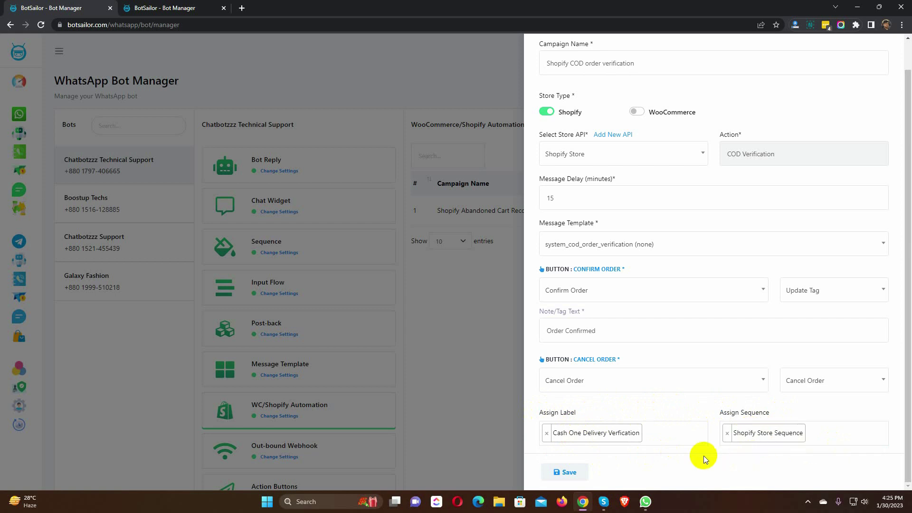
pyautogui.click(568, 472)
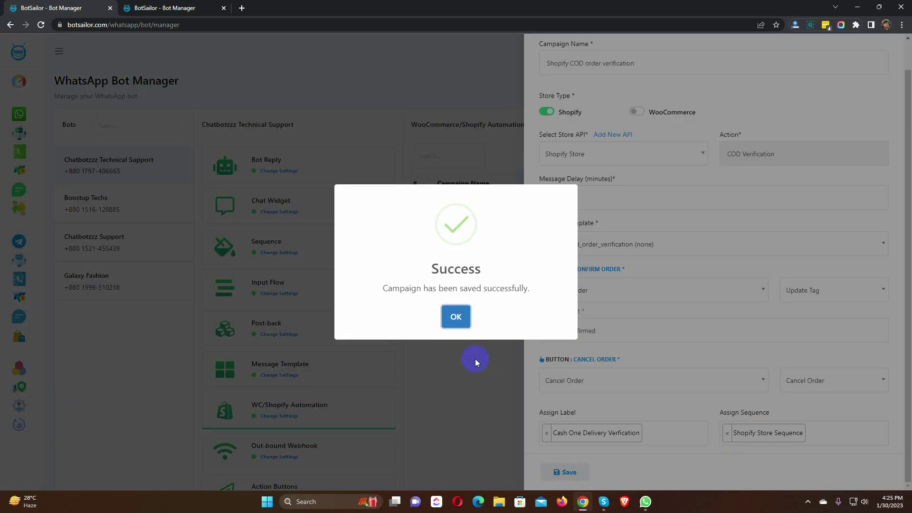
# Step: Dismiss the success dialog and view the automation list showing the new cod-verification campaign
pyautogui.click(457, 316)
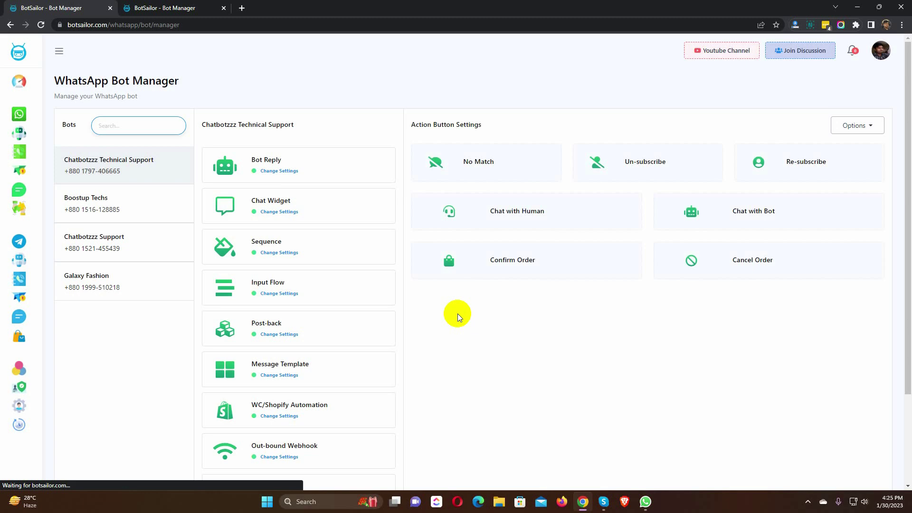
pyautogui.scroll(-2, 304, 323)
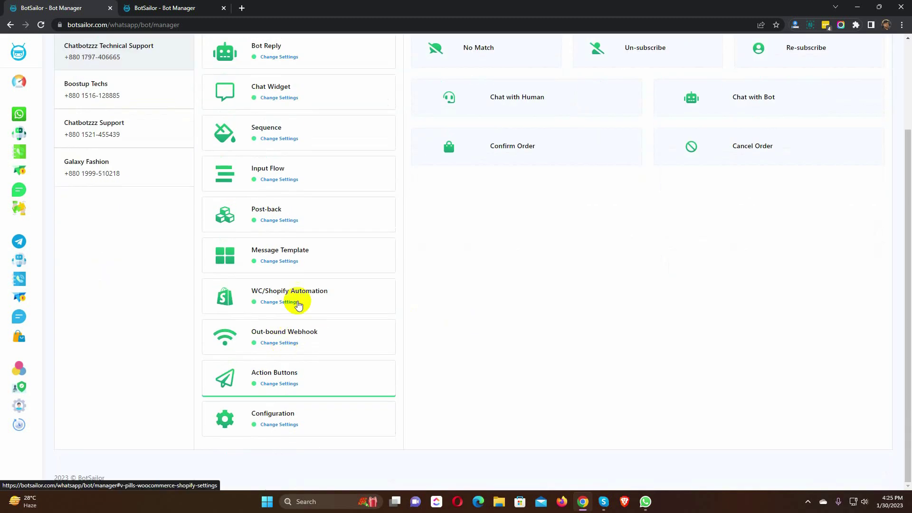
pyautogui.click(296, 291)
pyautogui.tripleClick(526, 214)
pyautogui.moveTo(526, 214); pyautogui.dragTo(661, 209)
pyautogui.click(571, 300)
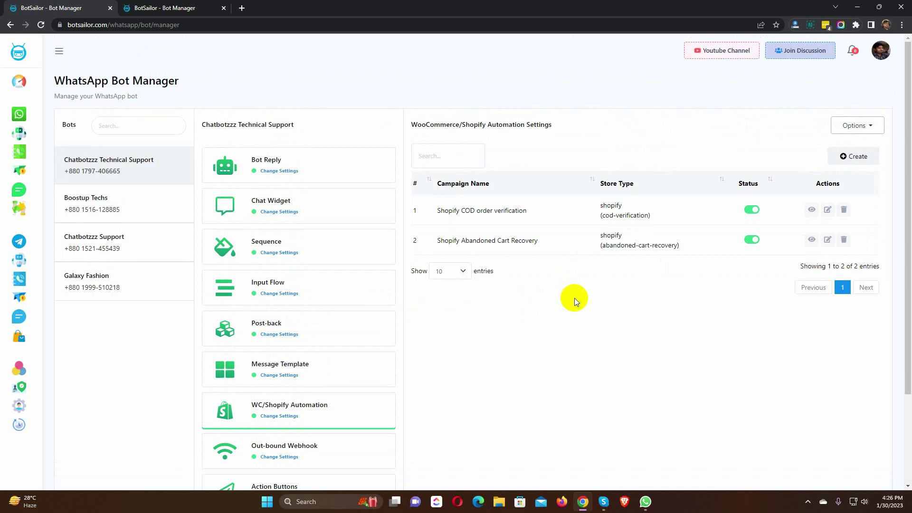
# Step: Open the ronok14.myshopify.com storefront and start buying the Boho Bangle Bracelet
pyautogui.click(242, 8)
pyautogui.write('ronok')
pyautogui.click(265, 43)
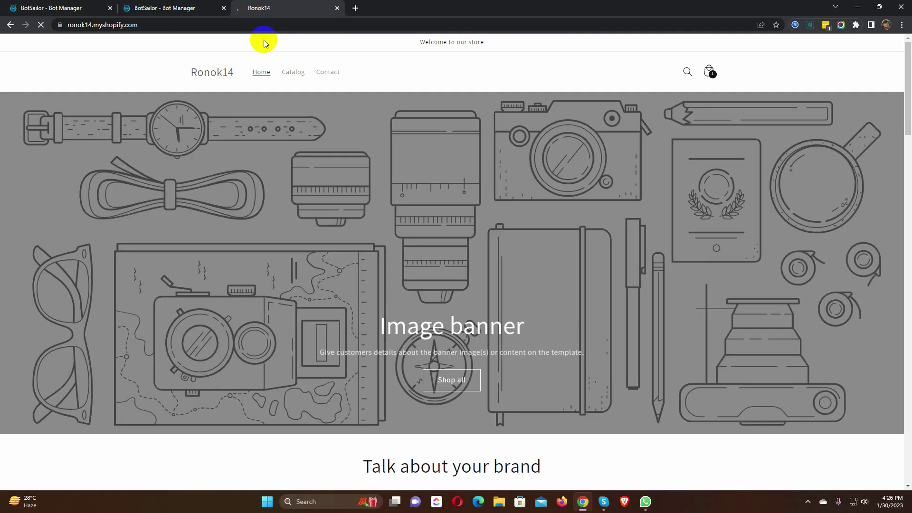
pyautogui.scroll(-7, 611, 314)
pyautogui.click(610, 311)
pyautogui.click(637, 281)
# Step: Check out with Cash on Delivery (COD) and complete the BDT 49.44 order
pyautogui.click(420, 406)
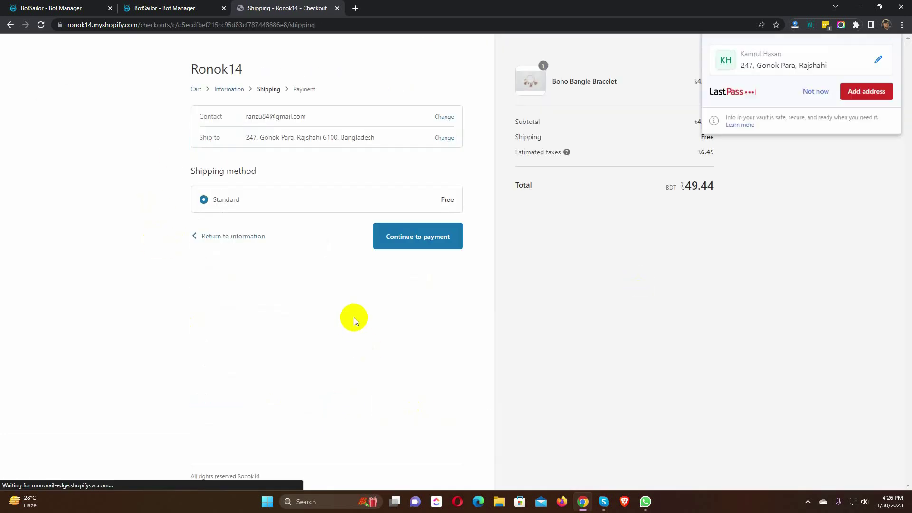
pyautogui.click(422, 236)
pyautogui.click(879, 56)
pyautogui.scroll(-2, 129, 309)
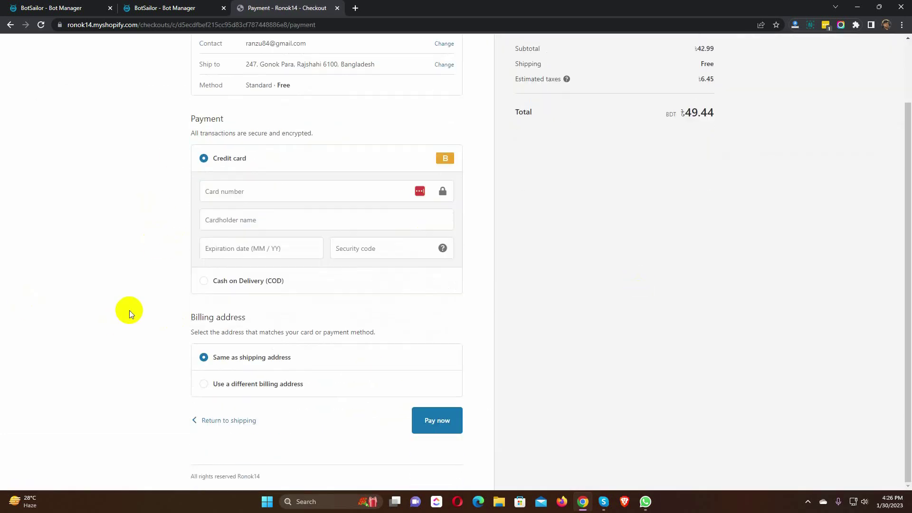
pyautogui.tripleClick(217, 281)
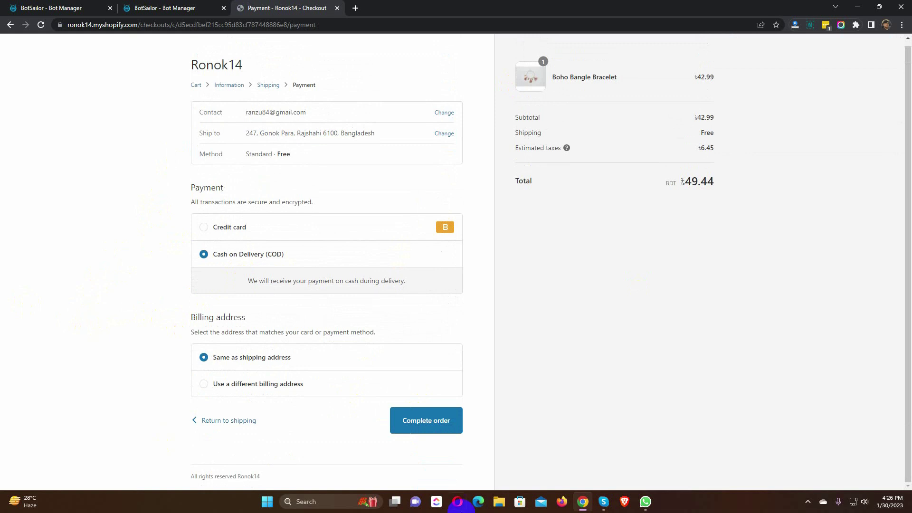
pyautogui.click(432, 424)
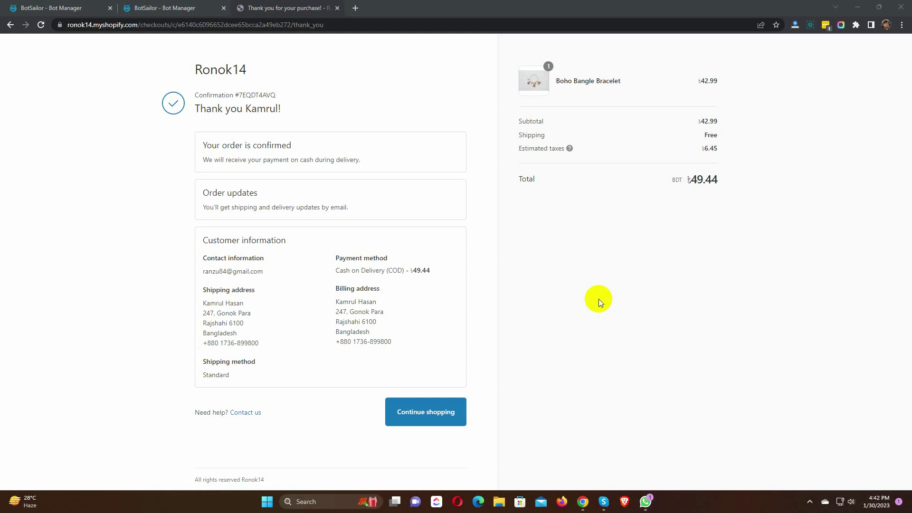
# Step: In WhatsApp's newest chat, answer the COD verification message with Confirm Order
pyautogui.click(646, 502)
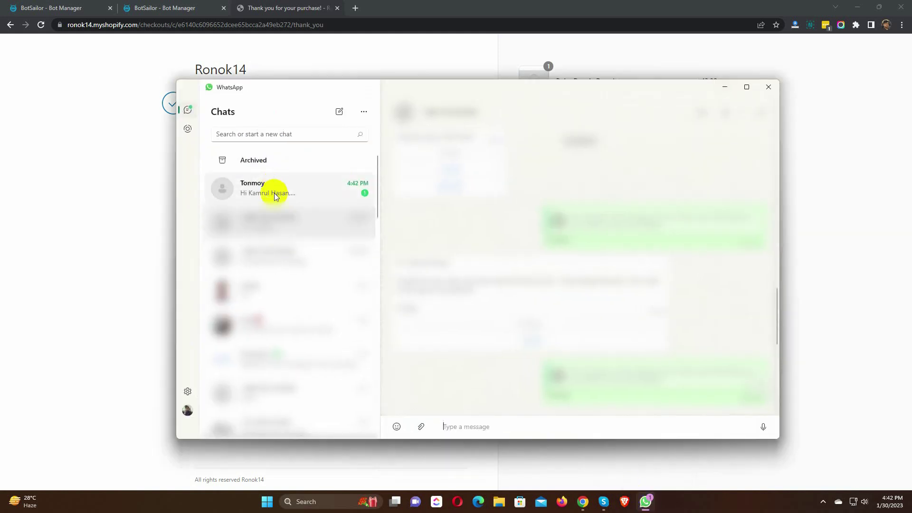
pyautogui.click(274, 195)
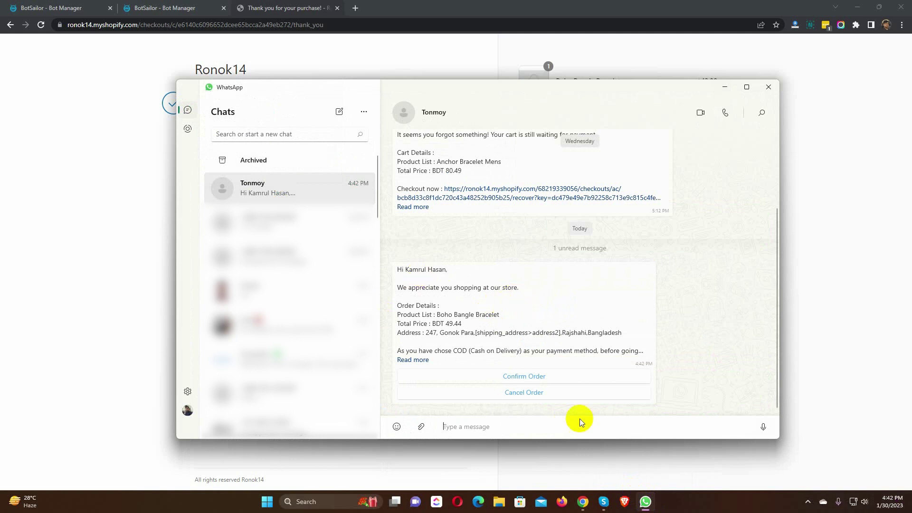
pyautogui.click(540, 377)
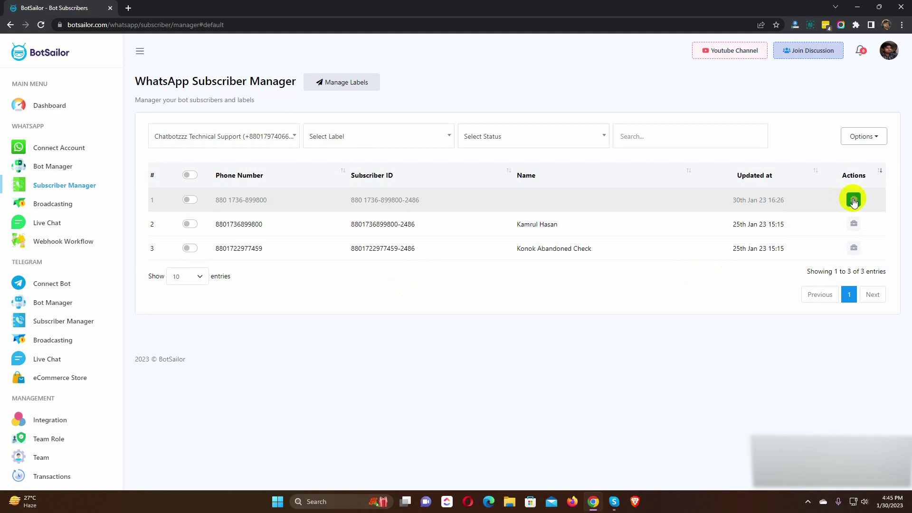
# Step: Open Subscriber Actions for the newest subscriber to check its Cash One Delivery Verfication label and Shopify Store Sequence
pyautogui.click(854, 199)
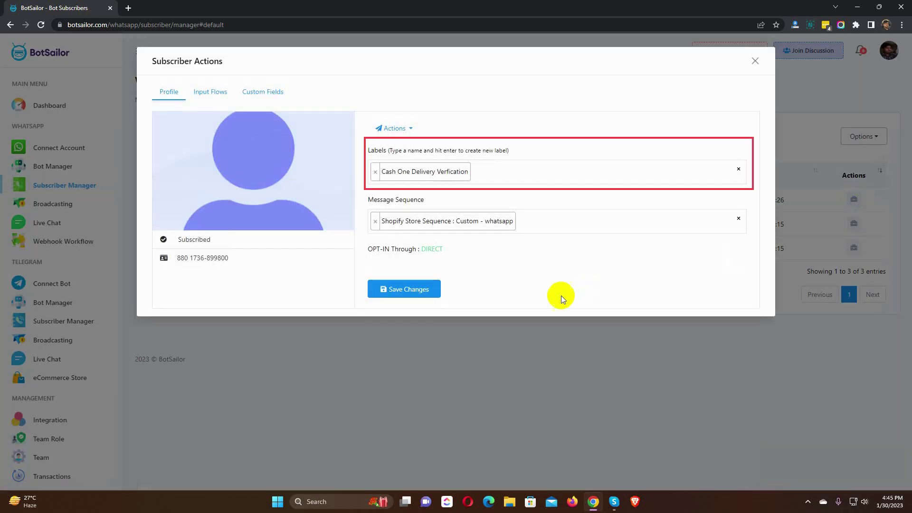